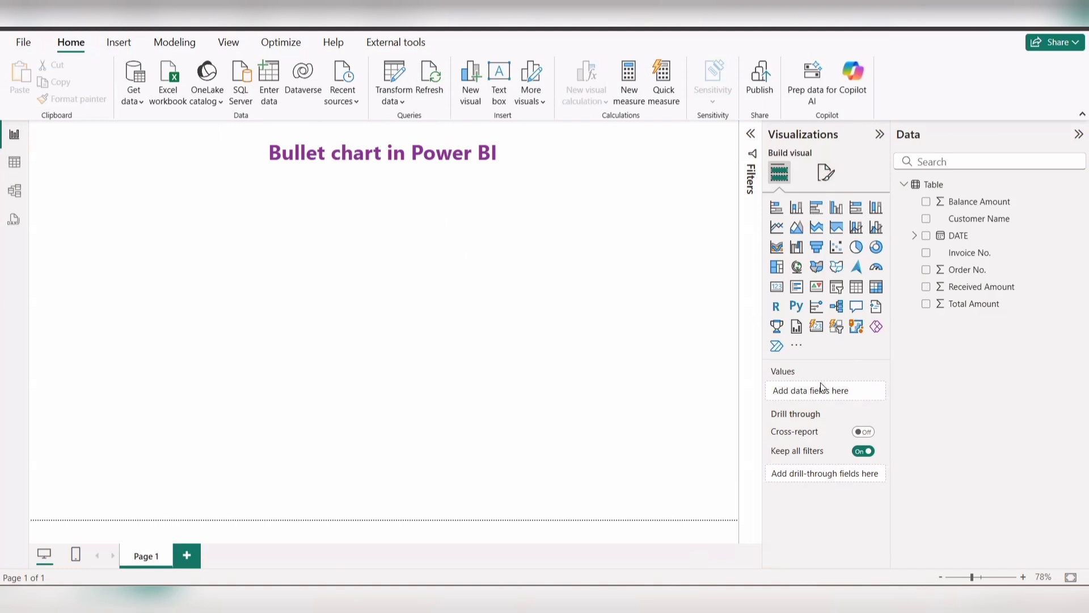
{"action": "left_click", "coordinate": [798, 346]}
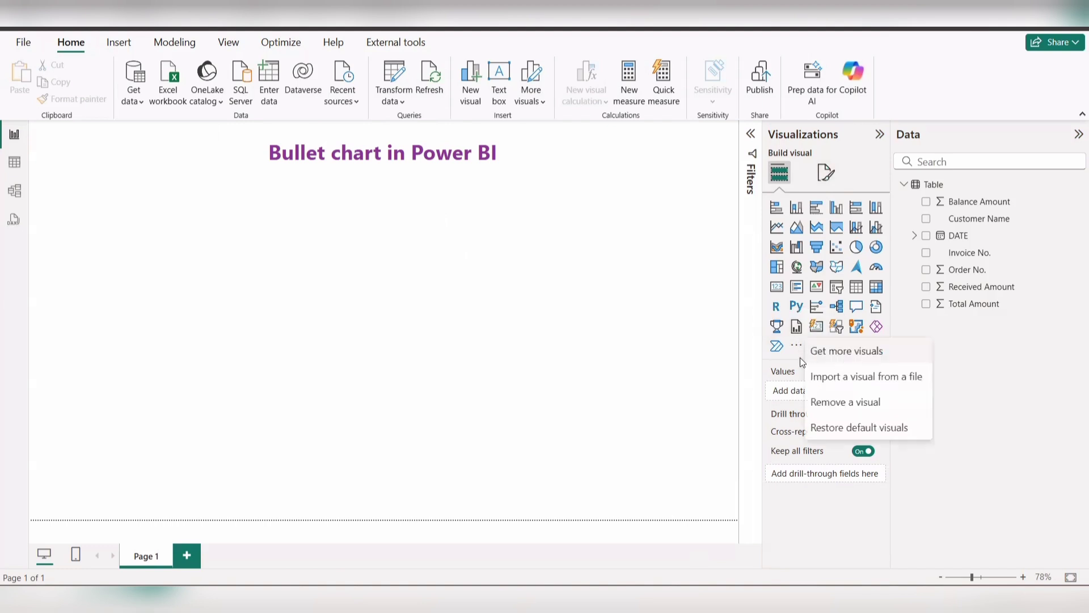
{"action": "left_click", "coordinate": [570, 366]}
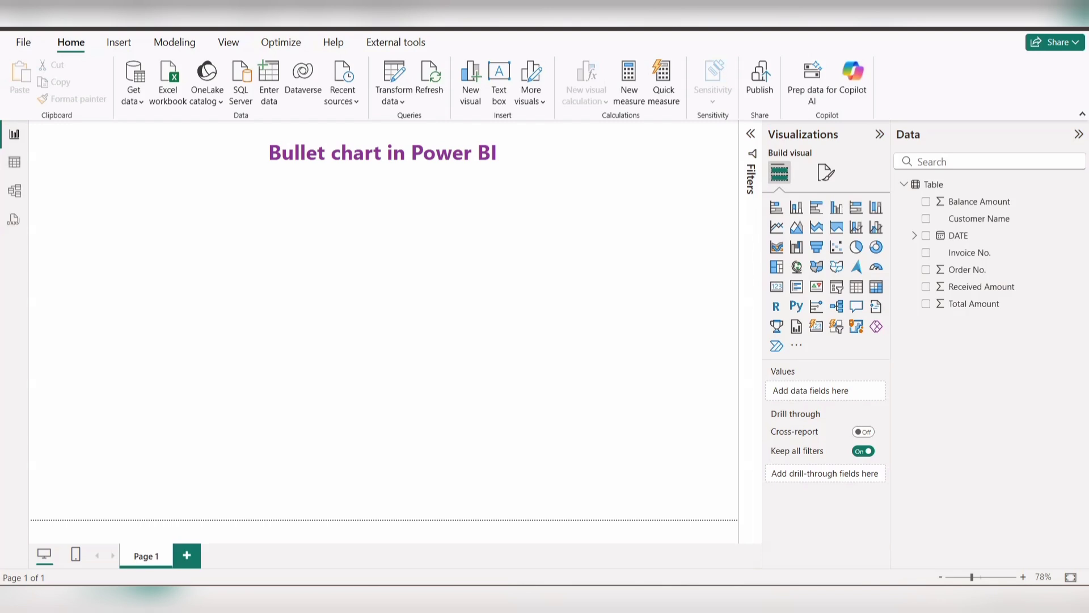
Switch to the Snipping Tool to view the example bullet chart image, and return to the Power BI report.
{"action": "mouse_move", "coordinate": [623, 599]}
{"action": "left_click", "coordinate": [630, 483]}
{"action": "scroll", "coordinate": [608, 270], "scroll_direction": "up", "scroll_amount": 1}
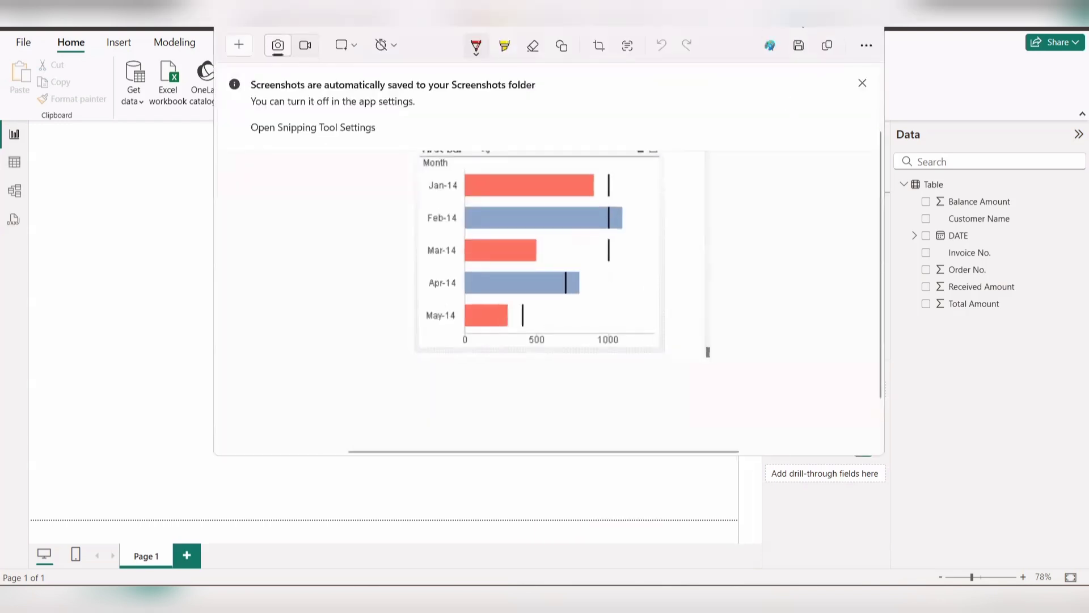
{"action": "left_click", "coordinate": [799, 17]}
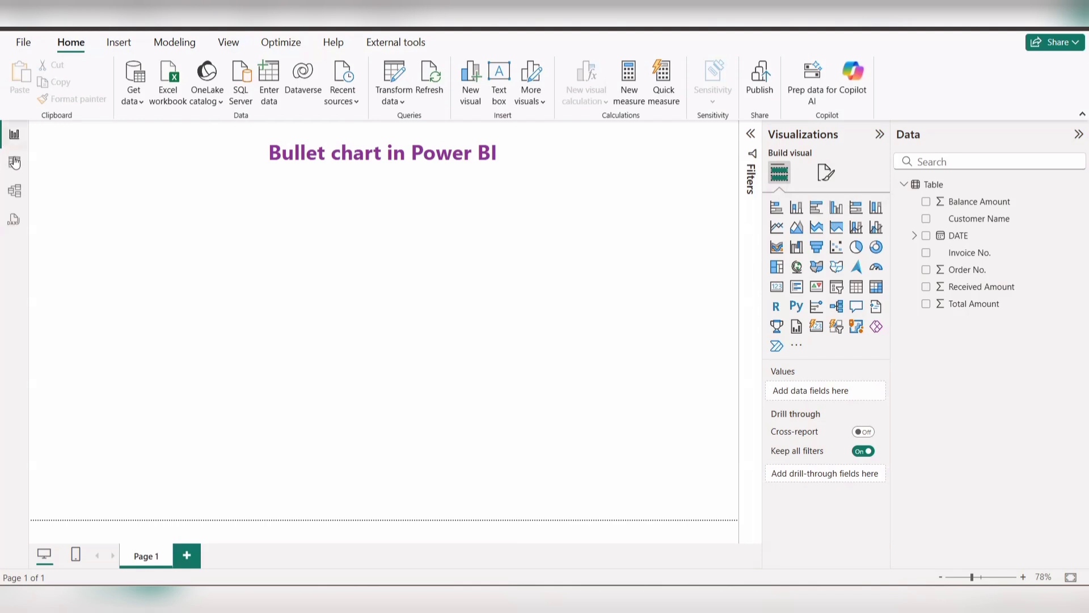
Review the source table's order, customer and amount columns in Table view, and return to the report page.
{"action": "left_click", "coordinate": [934, 186]}
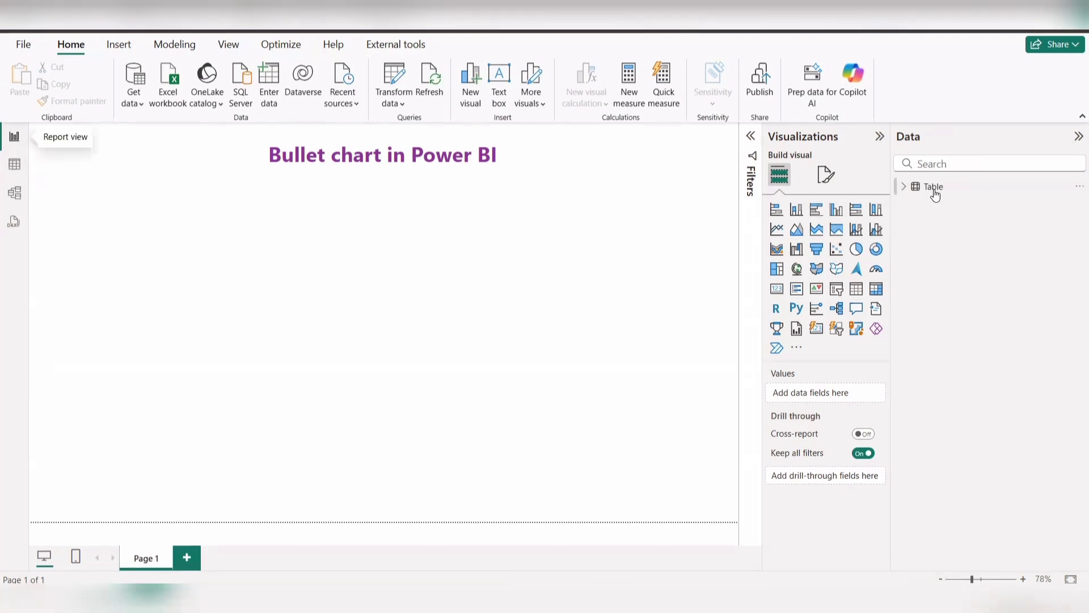
{"action": "left_click", "coordinate": [14, 164]}
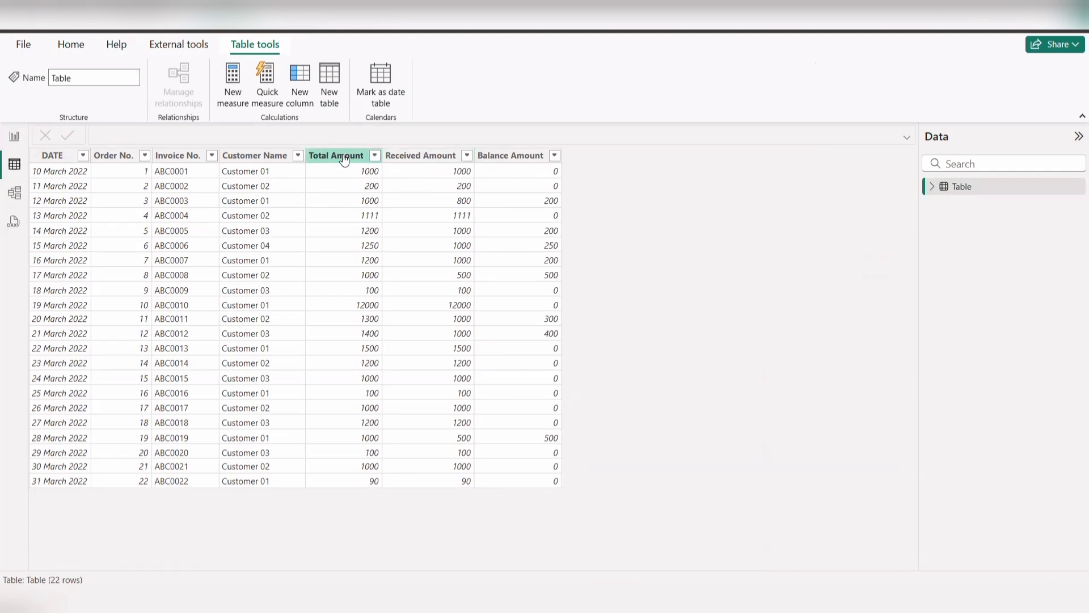
{"action": "left_click", "coordinate": [12, 142]}
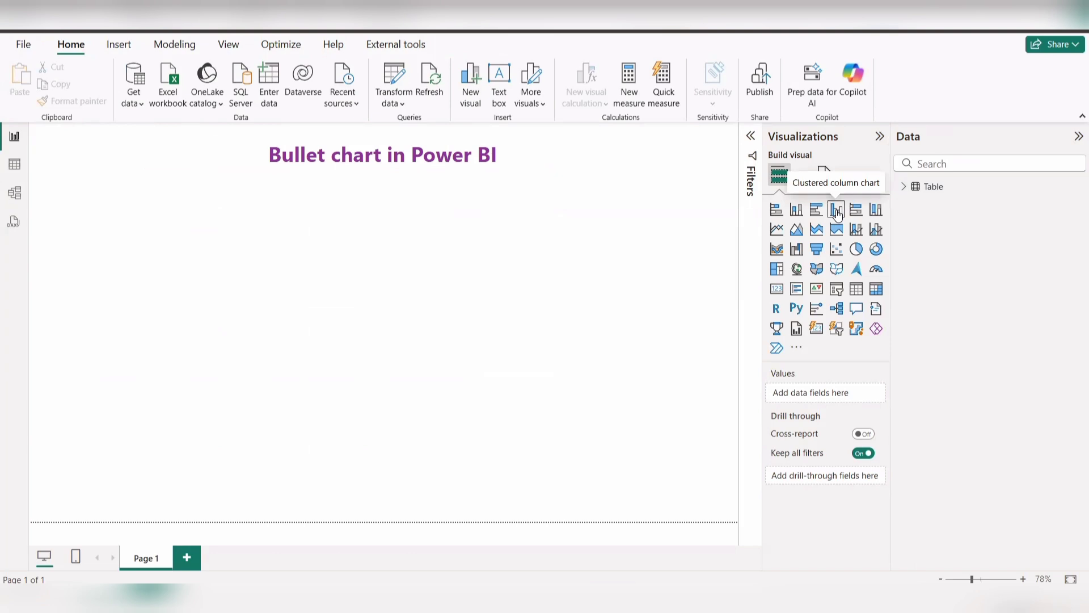
Add a clustered column chart to the report page, enlarge it and position it below the page title.
{"action": "left_click_drag", "start_coordinate": [838, 213], "coordinate": [396, 325]}
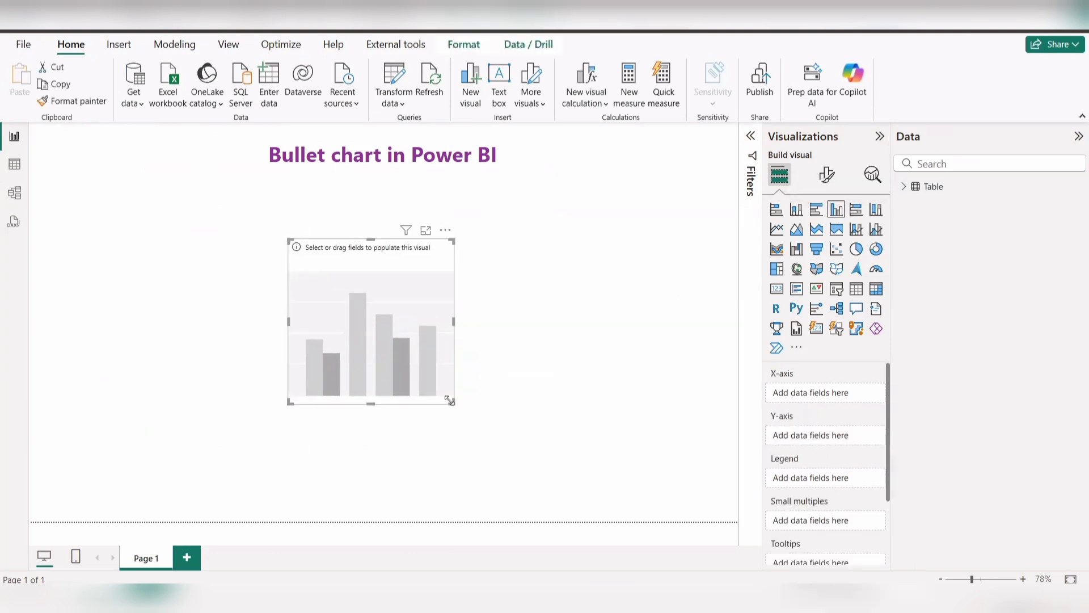
{"action": "left_click_drag", "start_coordinate": [455, 403], "coordinate": [589, 461]}
{"action": "left_click_drag", "start_coordinate": [406, 363], "coordinate": [371, 342]}
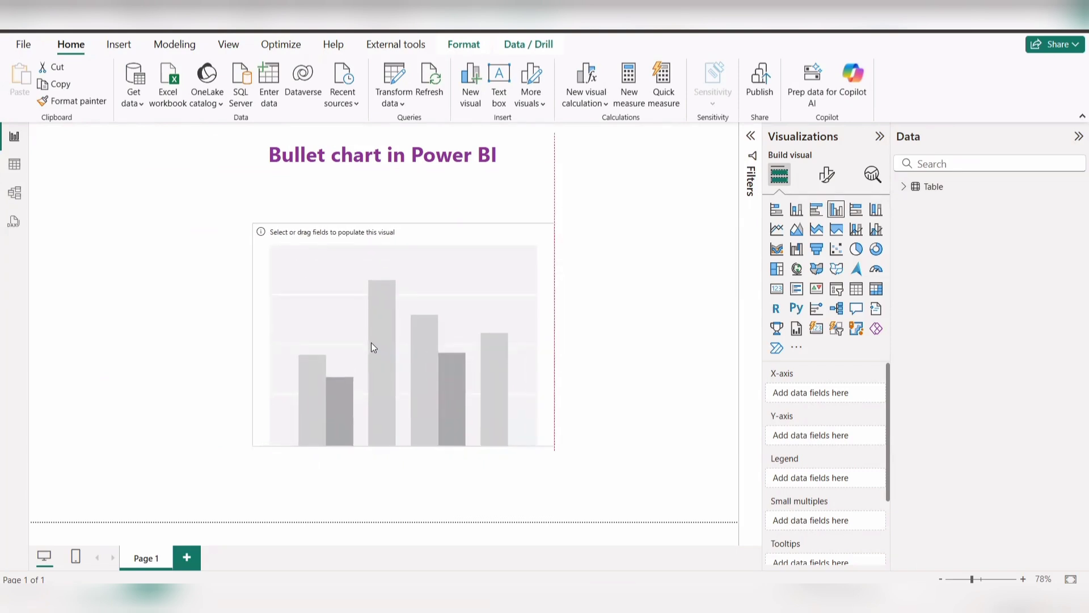
Assign Customer Name to the column chart's X-axis and Total Amount to its Y-axis.
{"action": "left_click", "coordinate": [904, 186]}
{"action": "left_click_drag", "start_coordinate": [972, 229], "coordinate": [837, 398]}
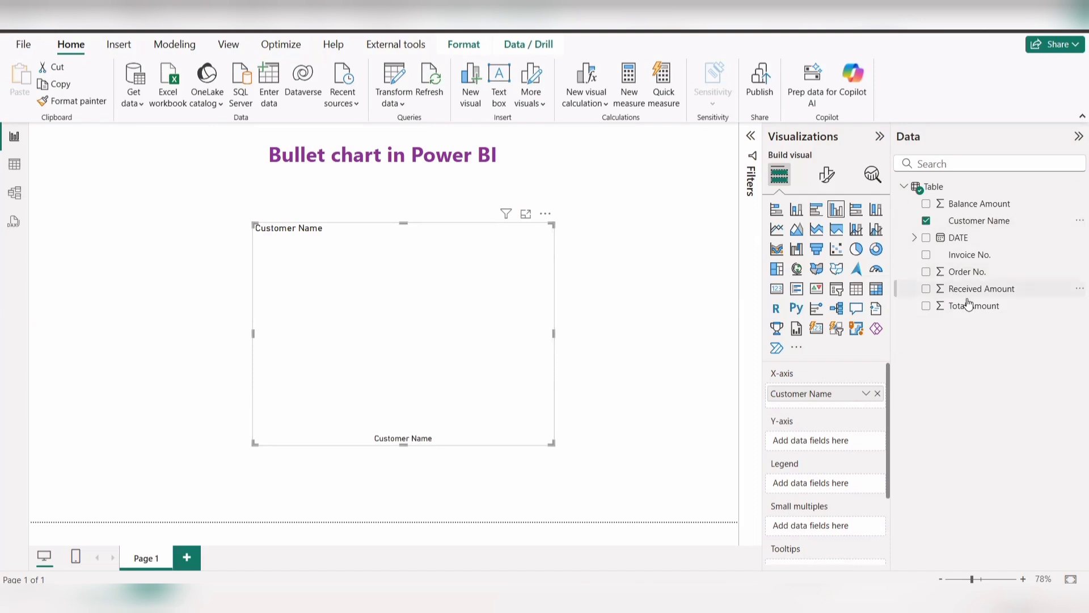
{"action": "left_click_drag", "start_coordinate": [963, 311], "coordinate": [831, 449]}
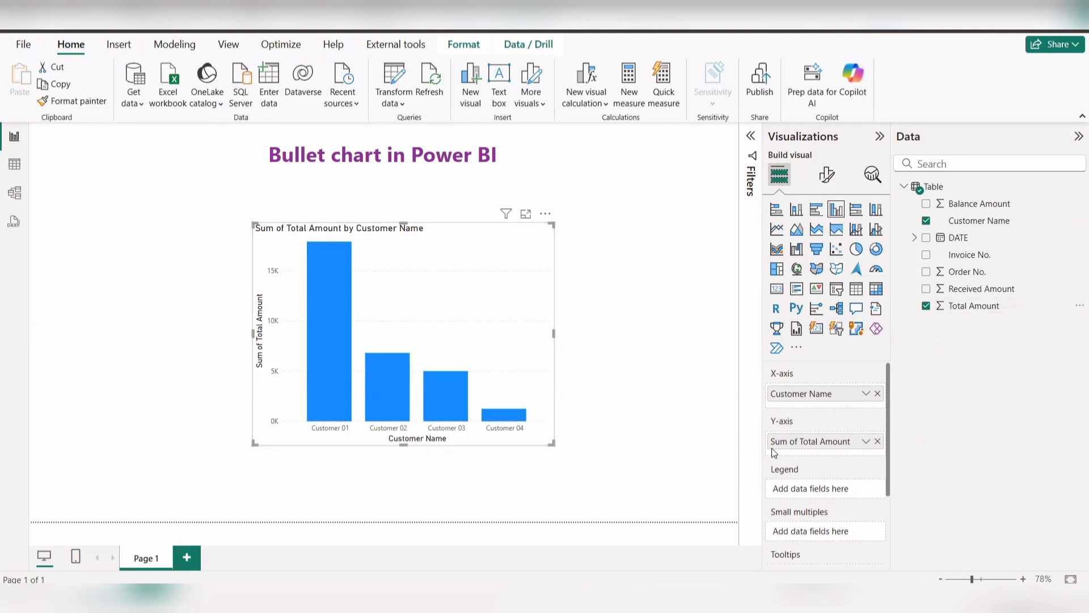
Turn on the column chart's data labels and enable its error bars for the Sum of Total Amount series.
{"action": "left_click", "coordinate": [828, 175]}
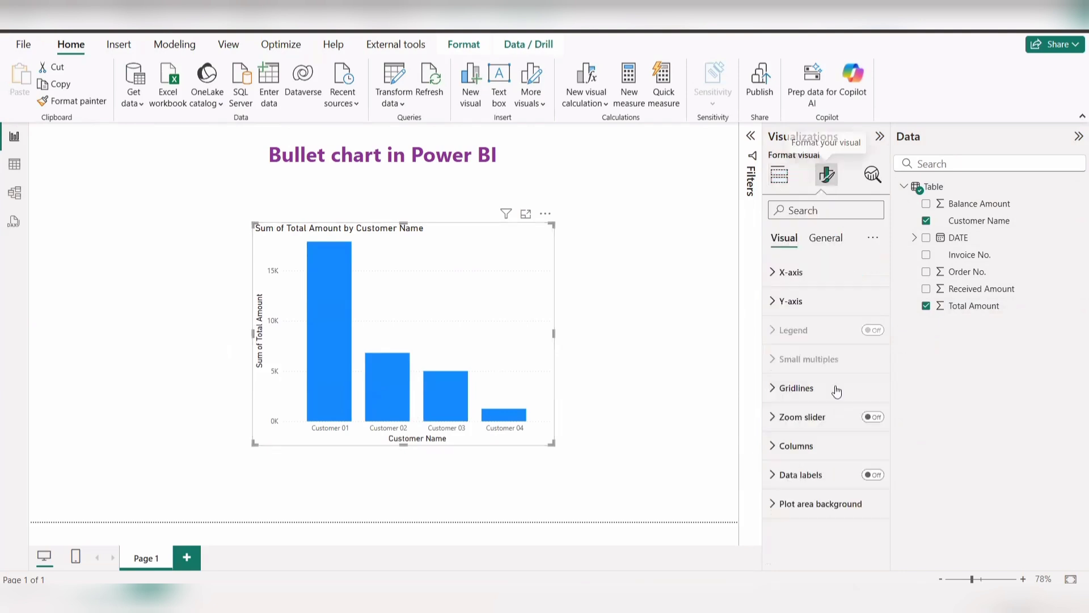
{"action": "left_click", "coordinate": [876, 475]}
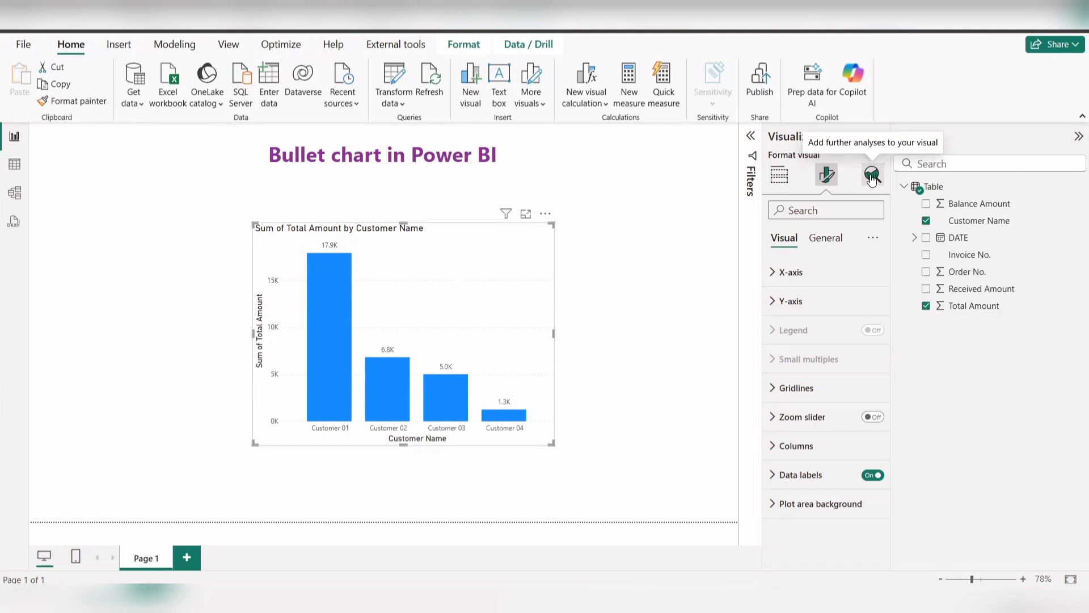
{"action": "left_click", "coordinate": [872, 178]}
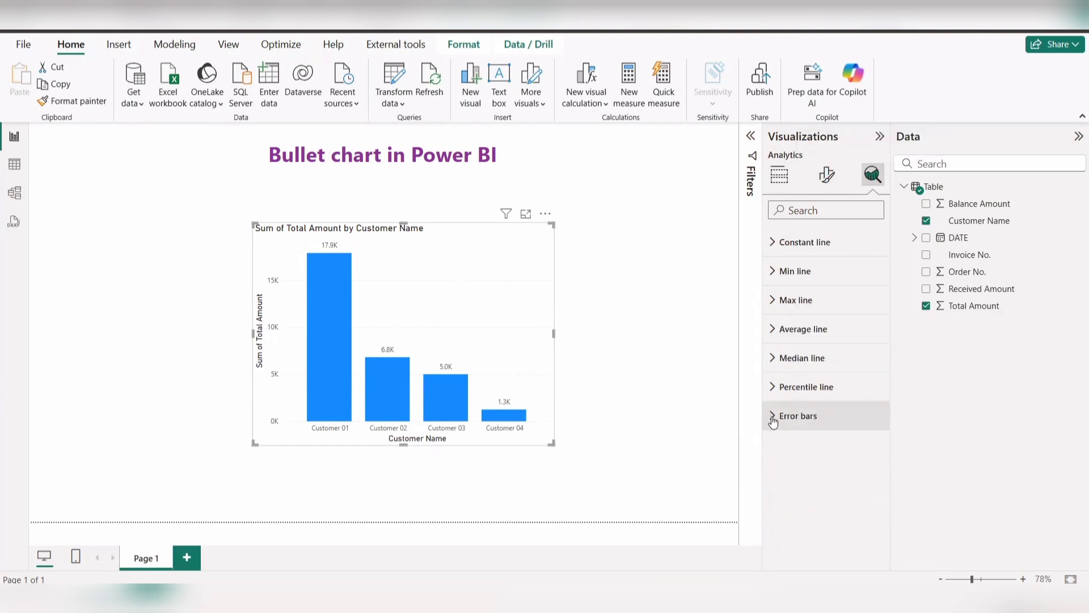
{"action": "left_click", "coordinate": [773, 417]}
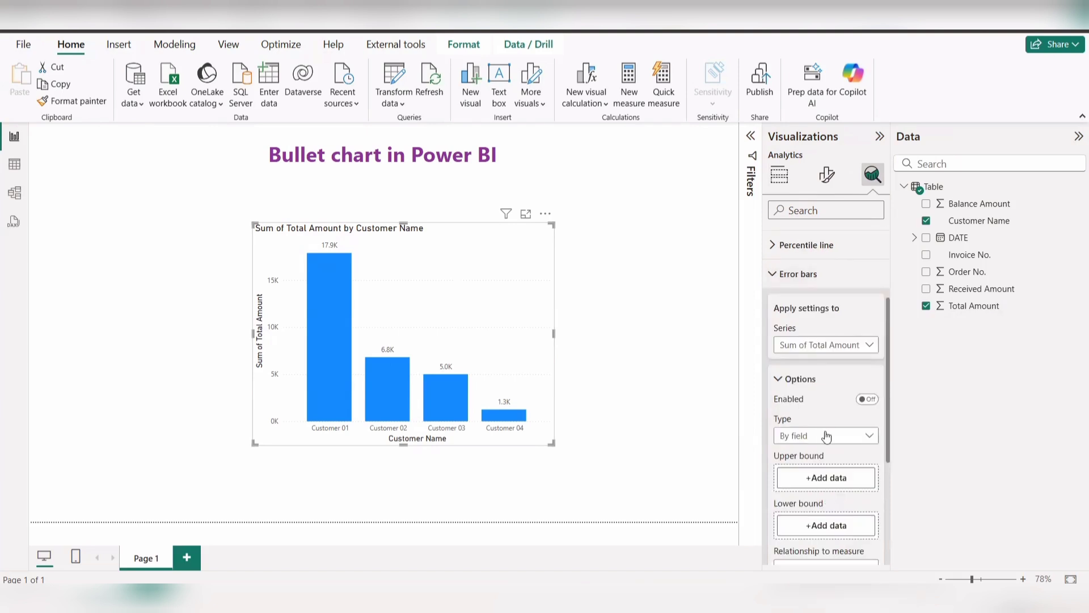
{"action": "left_click", "coordinate": [867, 399]}
{"action": "scroll", "coordinate": [851, 471], "scroll_direction": "down", "scroll_amount": 3}
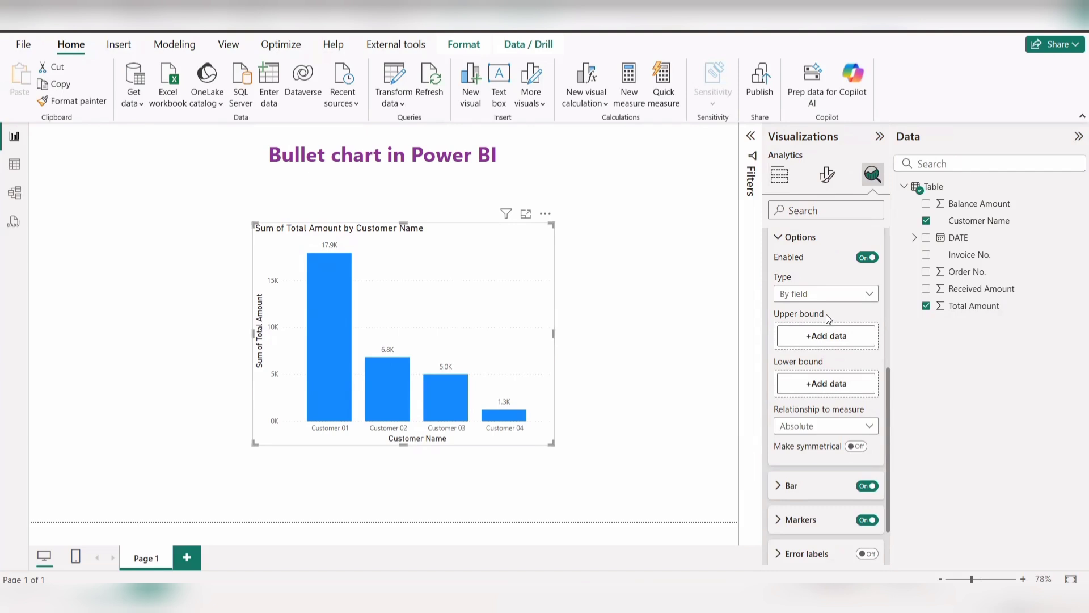
Set both the upper and lower bounds of the error bars to Received Amount.
{"action": "left_click", "coordinate": [818, 339]}
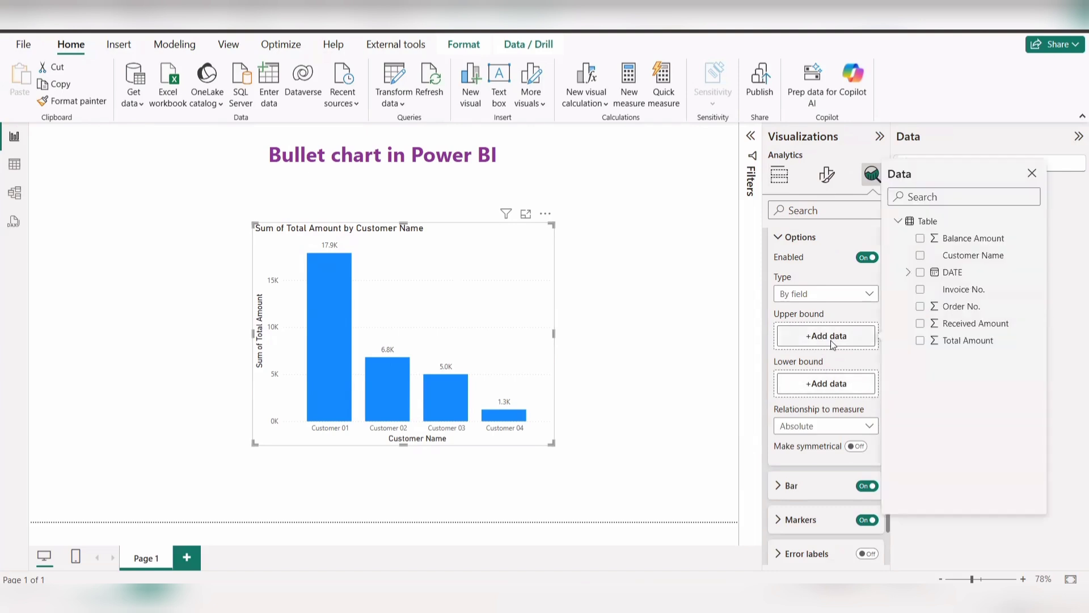
{"action": "left_click", "coordinate": [959, 325]}
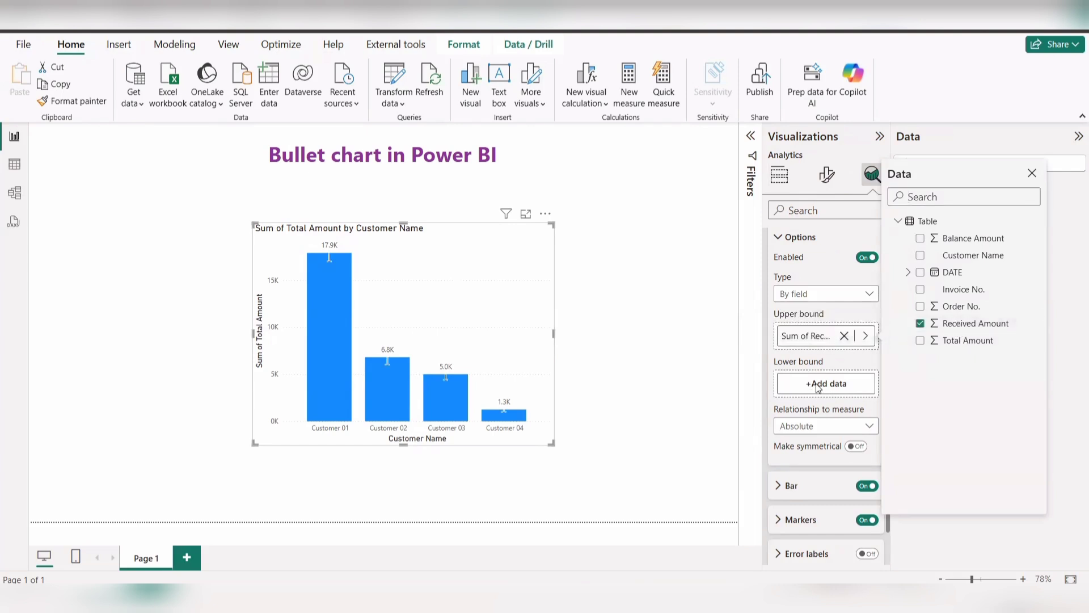
{"action": "left_click", "coordinate": [819, 384]}
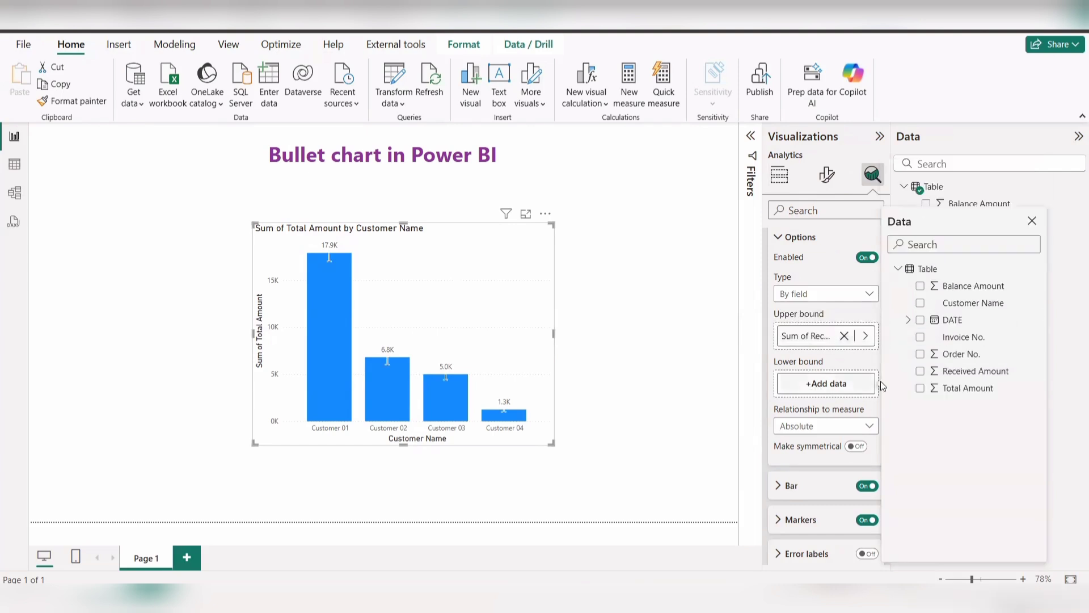
{"action": "left_click", "coordinate": [971, 374]}
{"action": "left_click", "coordinate": [1032, 221]}
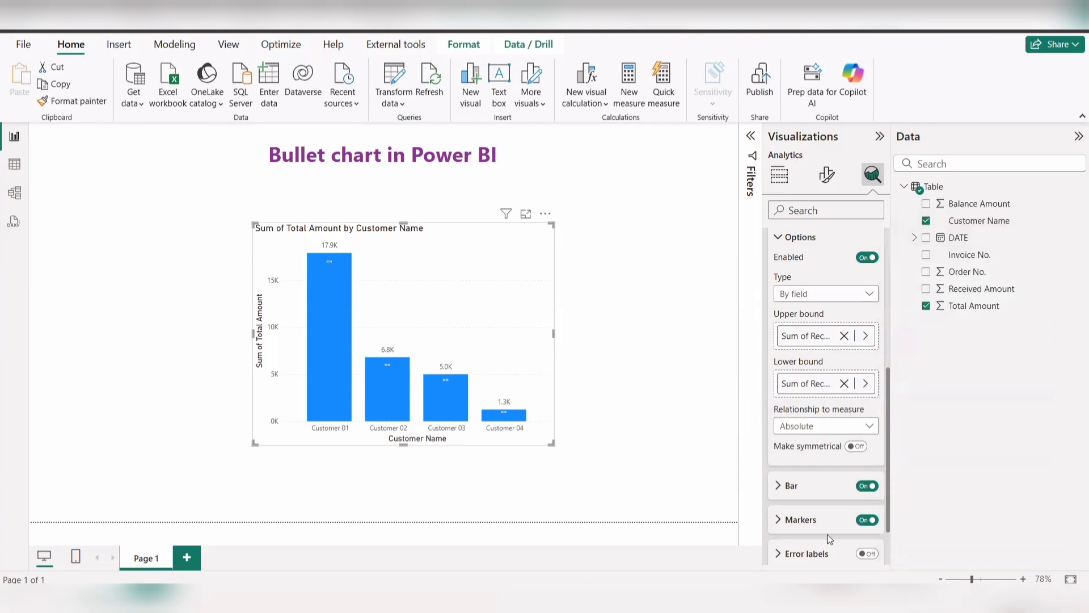
Set the bar color of the error bars to orange.
{"action": "left_click", "coordinate": [785, 489]}
{"action": "scroll", "coordinate": [839, 509], "scroll_direction": "down", "scroll_amount": 5}
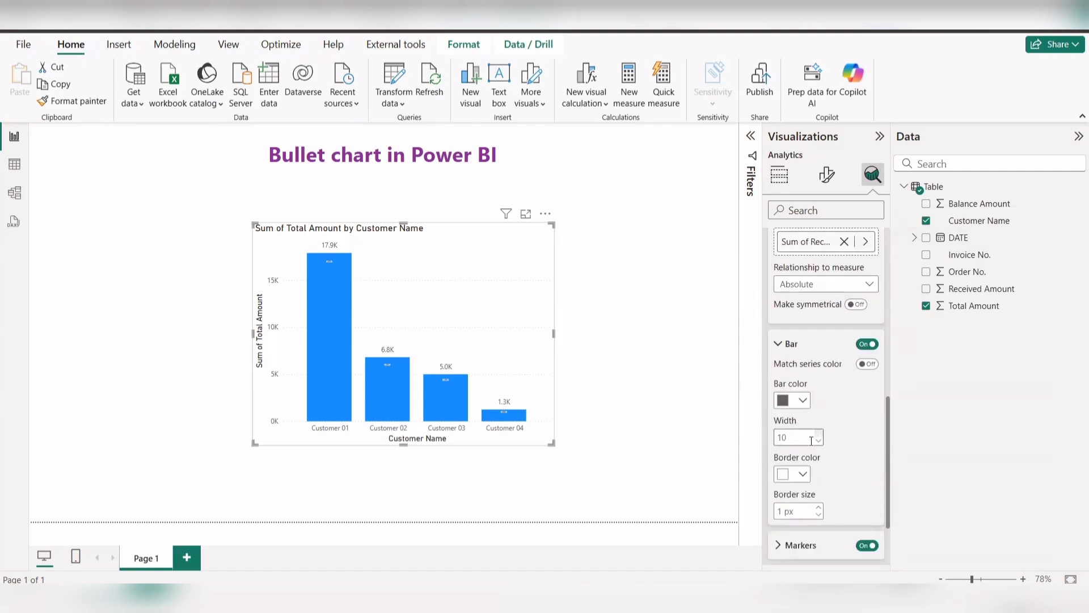
{"action": "left_click", "coordinate": [797, 438]}
{"action": "left_click", "coordinate": [799, 401]}
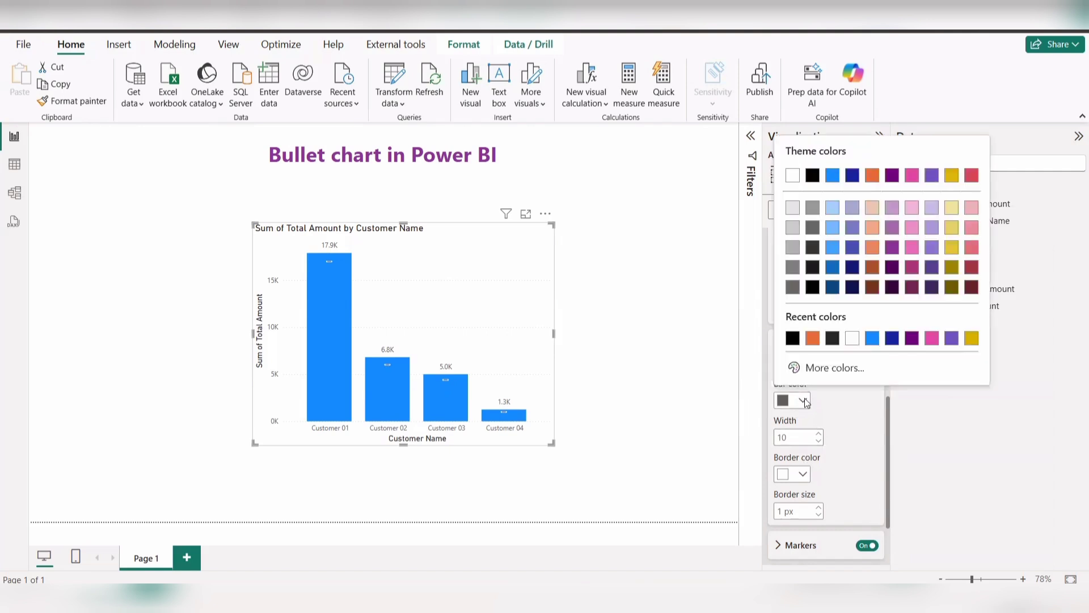
{"action": "left_click", "coordinate": [813, 339]}
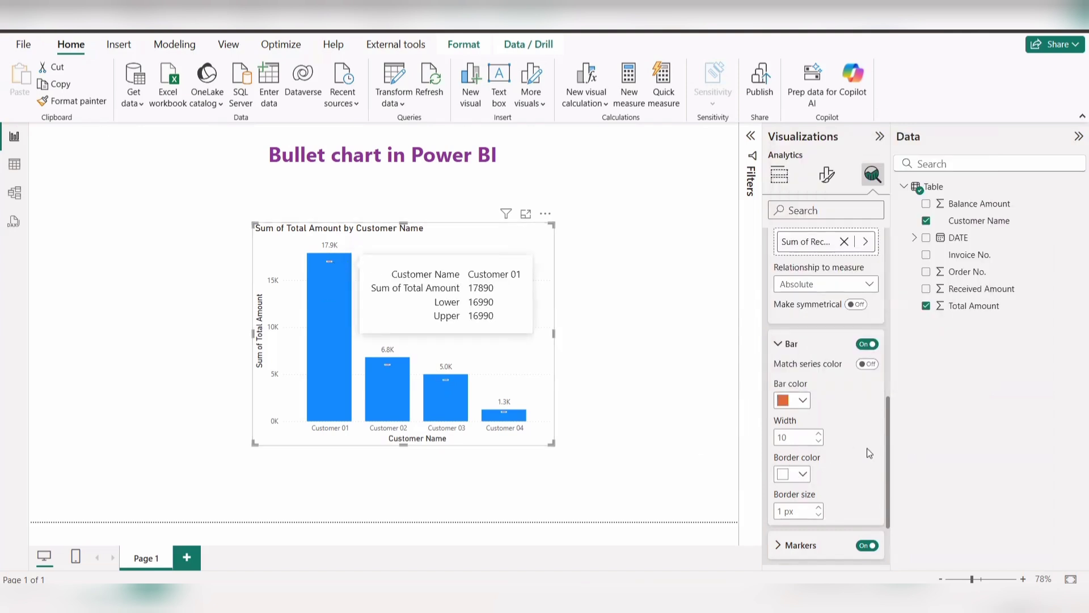
Give the error bars a black border with a size of 2 px.
{"action": "left_click", "coordinate": [800, 474]}
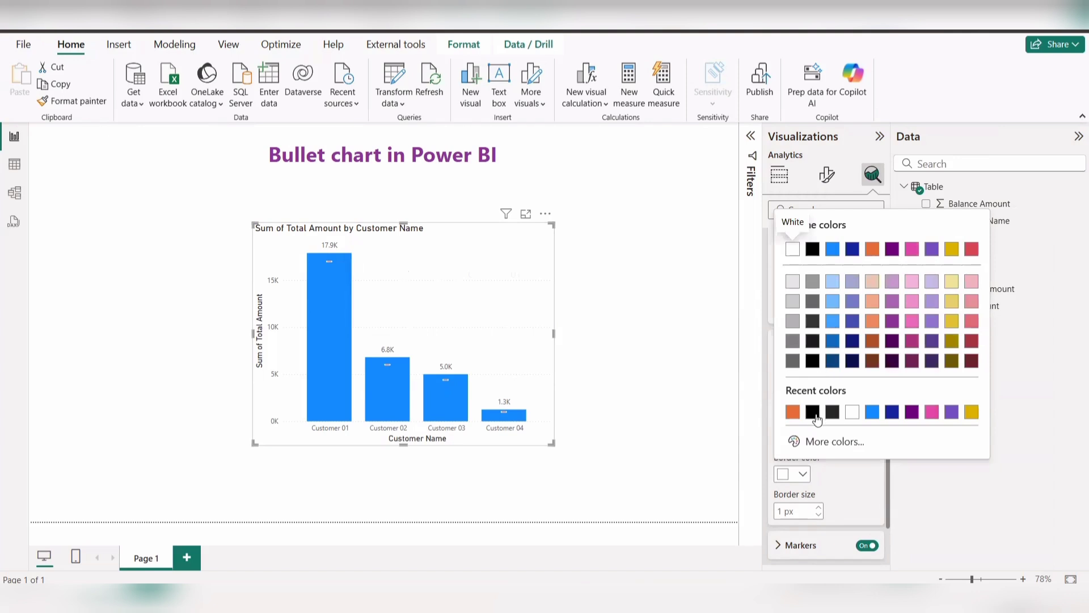
{"action": "left_click", "coordinate": [811, 410]}
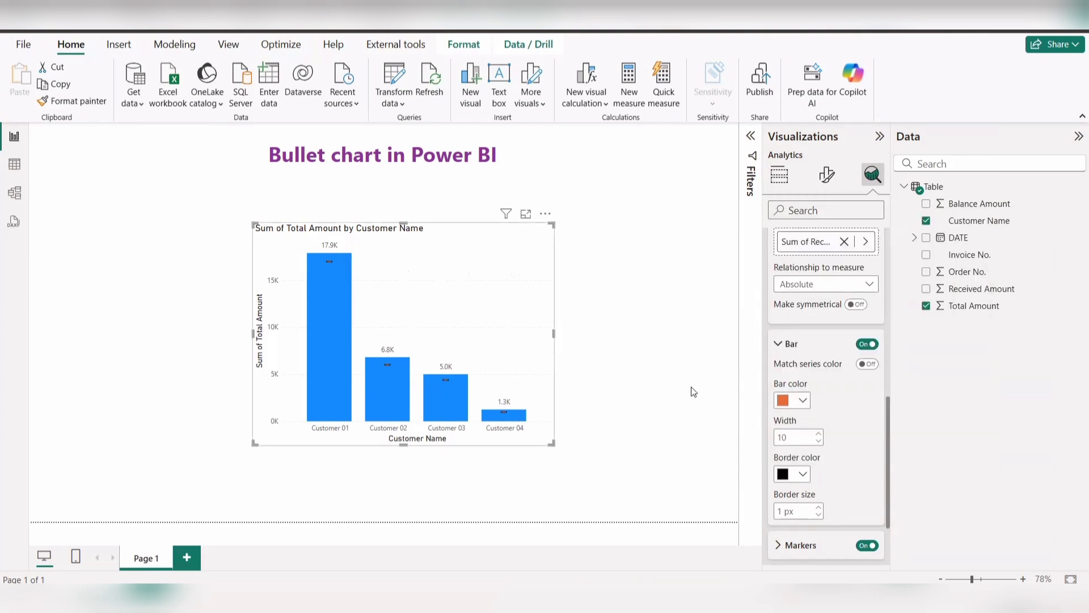
{"action": "scroll", "coordinate": [838, 478], "scroll_direction": "down", "scroll_amount": 1}
{"action": "scroll", "coordinate": [836, 474], "scroll_direction": "down", "scroll_amount": 1}
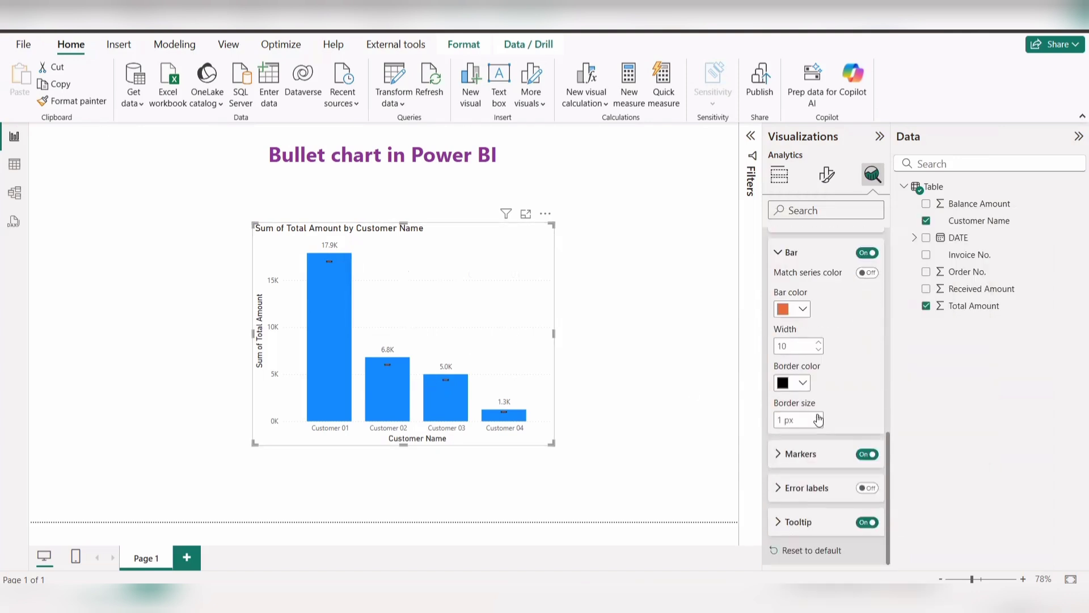
{"action": "left_click", "coordinate": [822, 420]}
Set the size of the error bar markers to 10 px.
{"action": "left_click", "coordinate": [782, 456]}
{"action": "scroll", "coordinate": [834, 486], "scroll_direction": "down", "scroll_amount": 2}
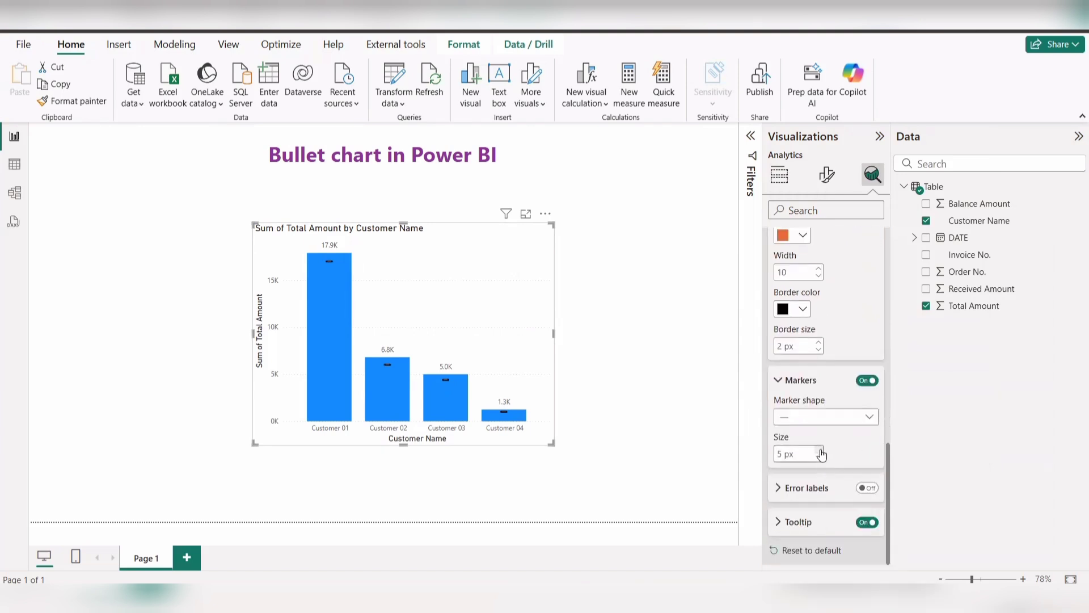
{"action": "left_click", "coordinate": [820, 451]}
{"action": "left_click", "coordinate": [806, 454]}
Change the error bars' border color to orange and turn on the error labels.
{"action": "scroll", "coordinate": [820, 296], "scroll_direction": "up", "scroll_amount": 2}
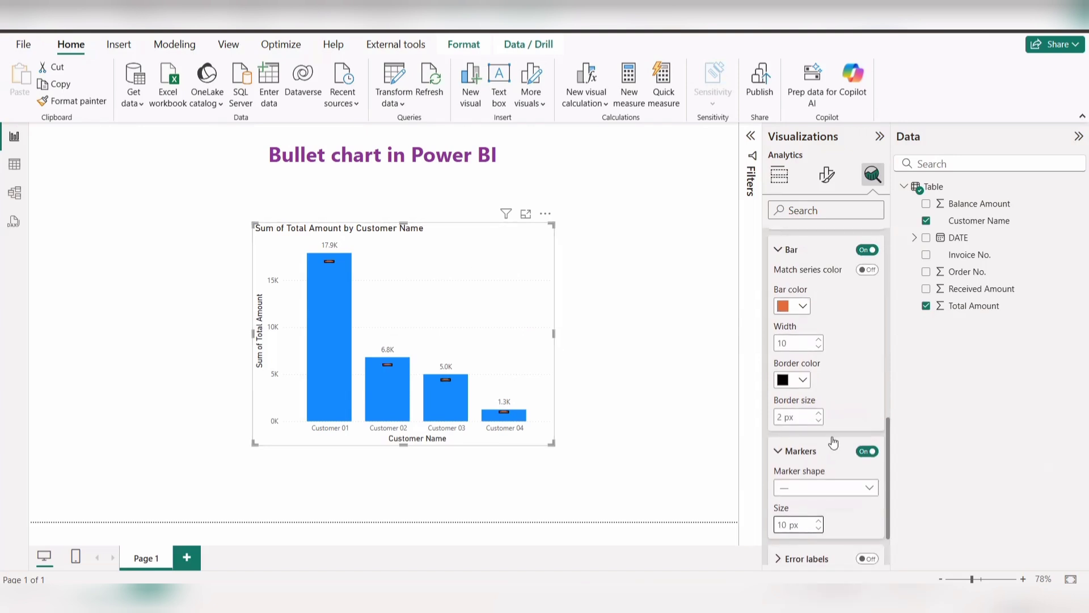
{"action": "left_click", "coordinate": [801, 380]}
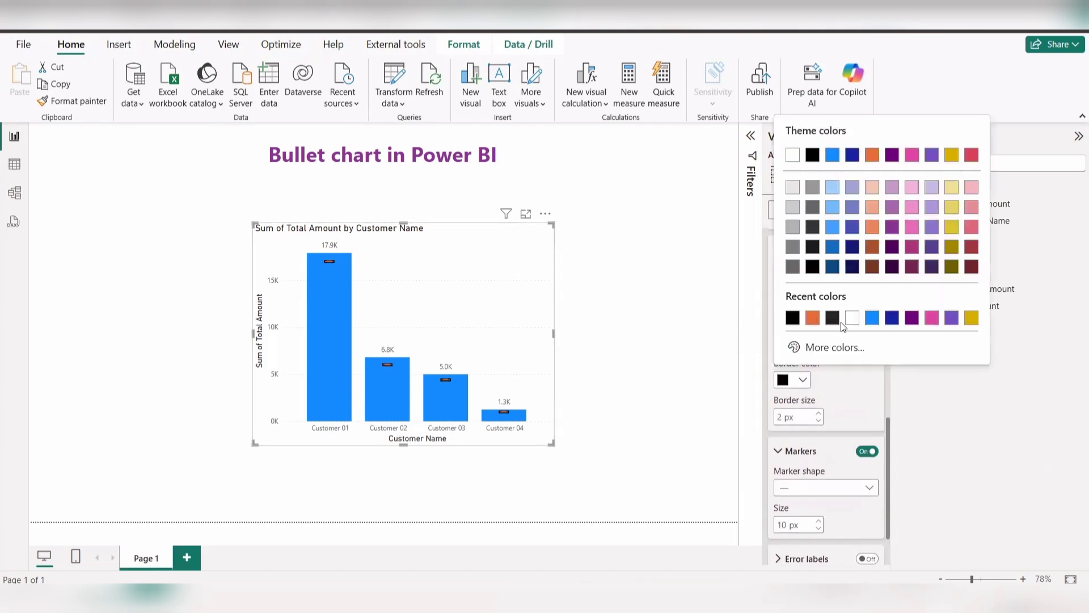
{"action": "left_click", "coordinate": [815, 318]}
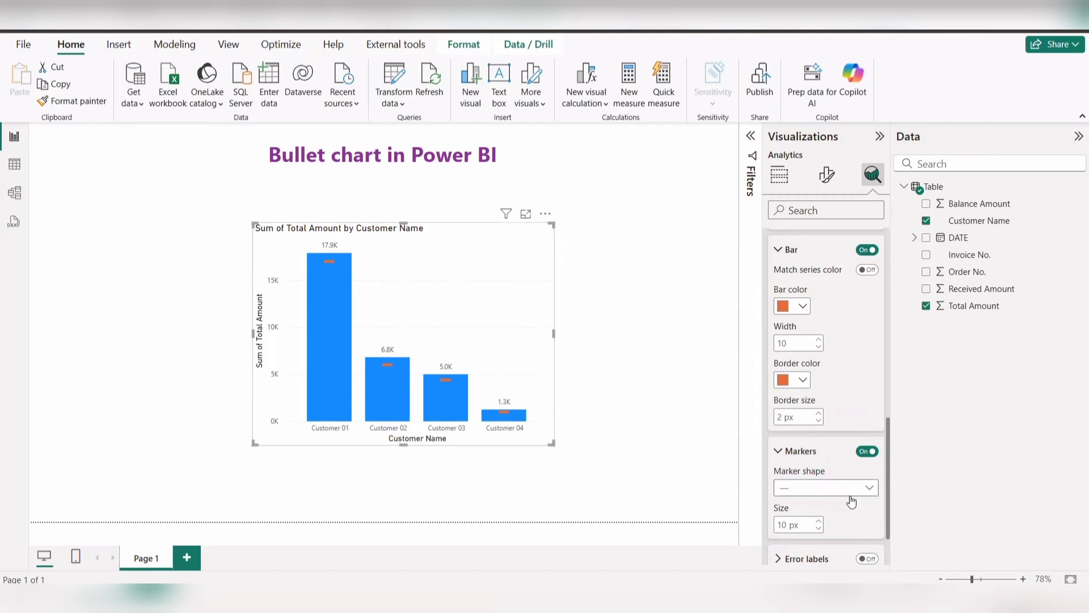
{"action": "scroll", "coordinate": [851, 501], "scroll_direction": "down", "scroll_amount": 2}
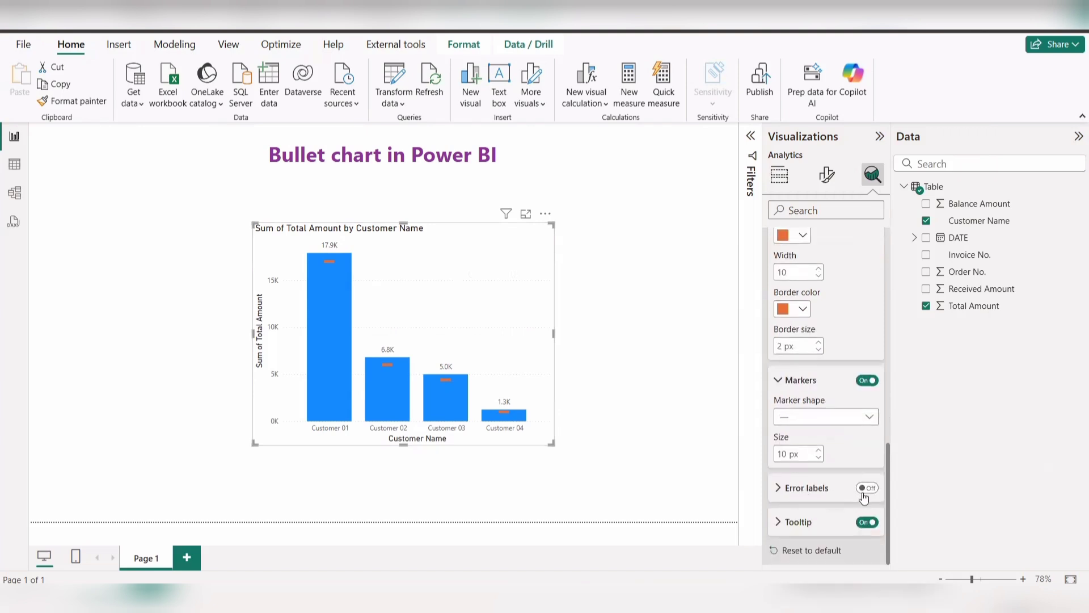
{"action": "left_click", "coordinate": [868, 488]}
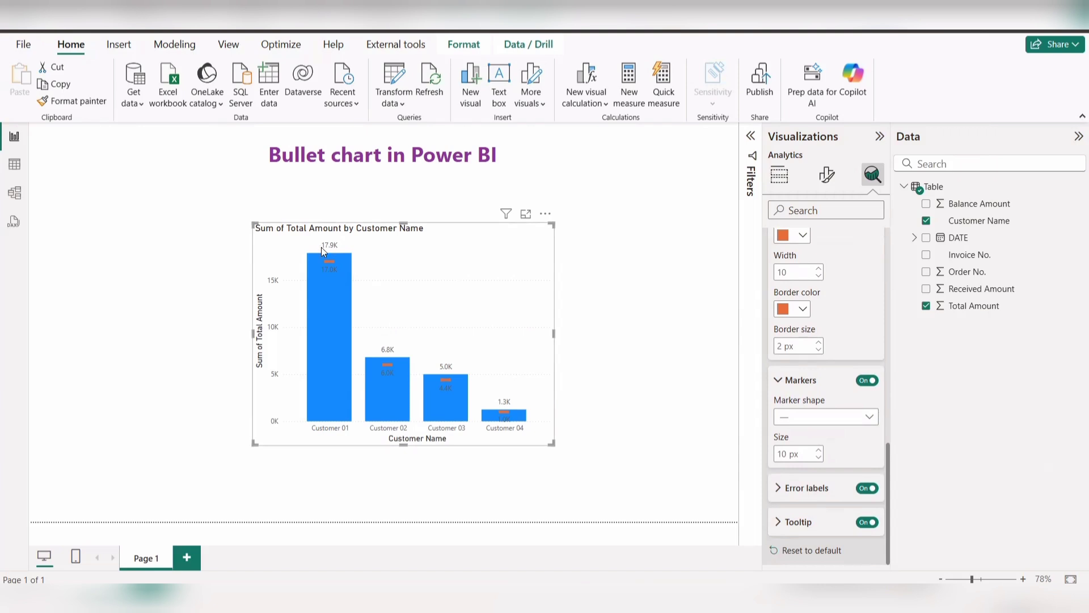
Examine the column tooltips to compare total and received amounts per customer, and deselect the chart.
{"action": "mouse_move", "coordinate": [328, 274]}
{"action": "left_click", "coordinate": [646, 599]}
{"action": "mouse_move", "coordinate": [339, 288]}
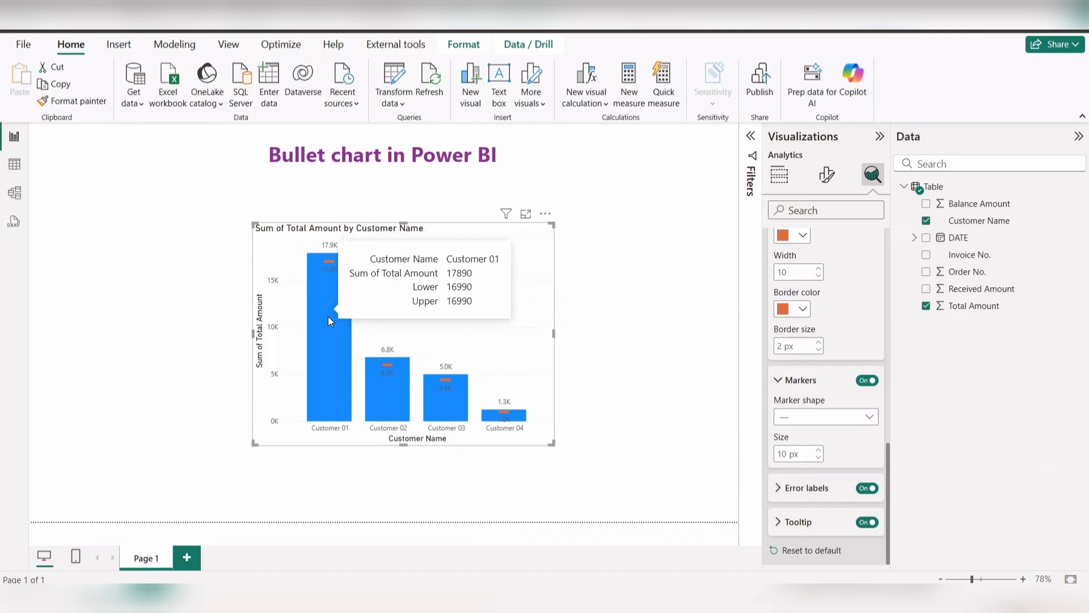
{"action": "mouse_move", "coordinate": [388, 404]}
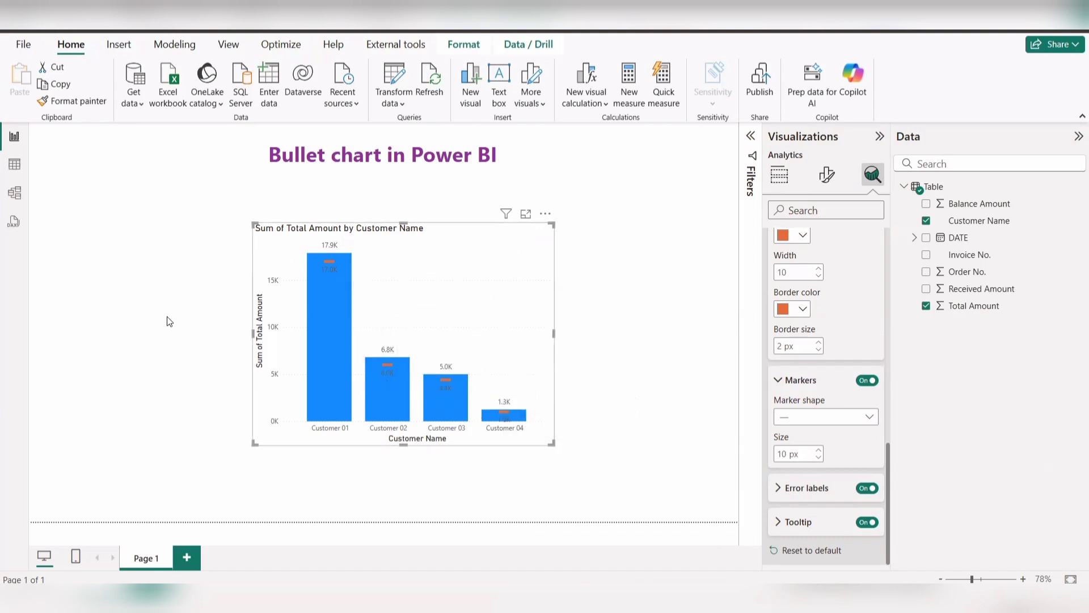
{"action": "left_click", "coordinate": [164, 338]}
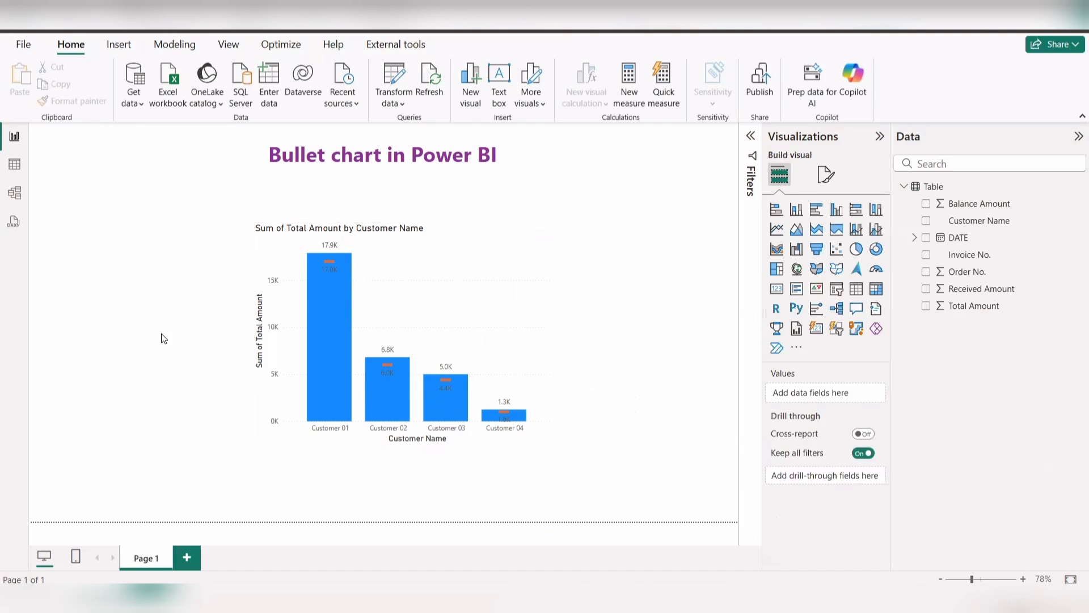